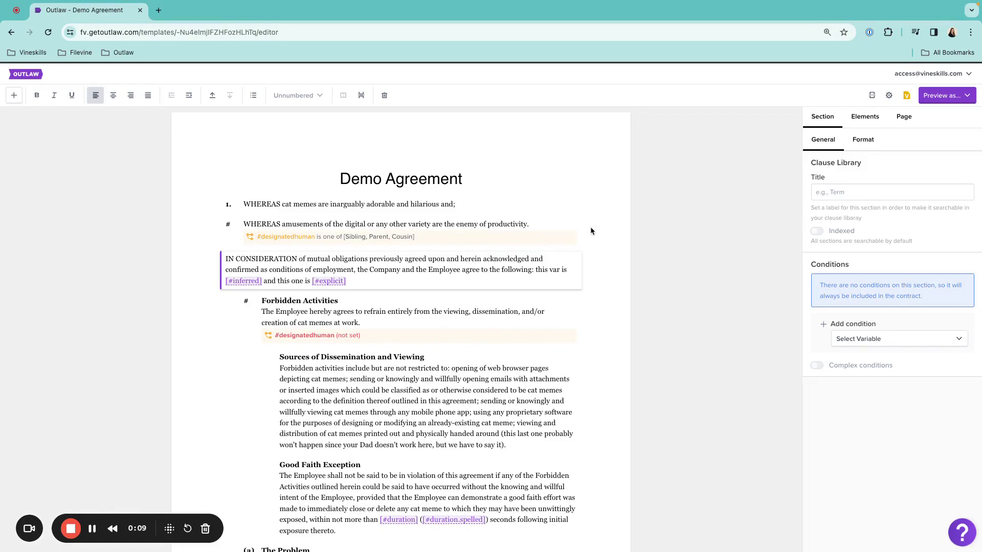
Step: Add a footnote after [#explicit] in the IN CONSIDERATION paragraph, using the copied text about a fourth infraction leading to the Employee's immediate termination
left_click(538, 282)
type("[")
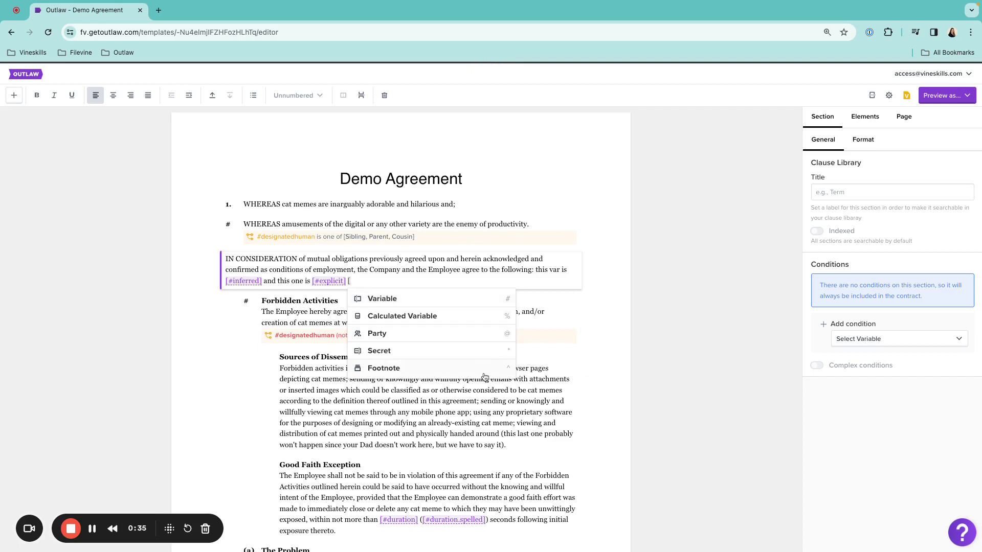
left_click(485, 376)
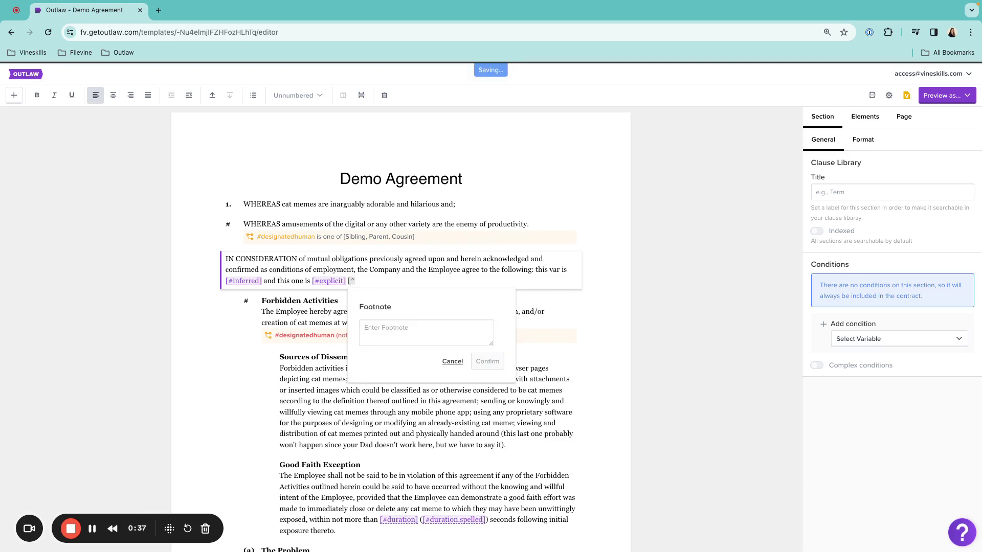
left_click(411, 332)
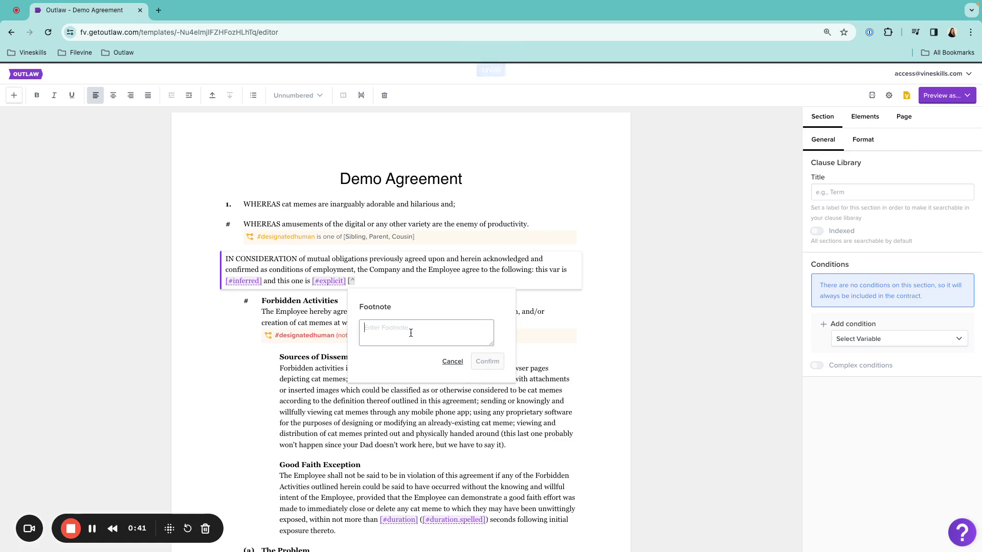
key("super+v")
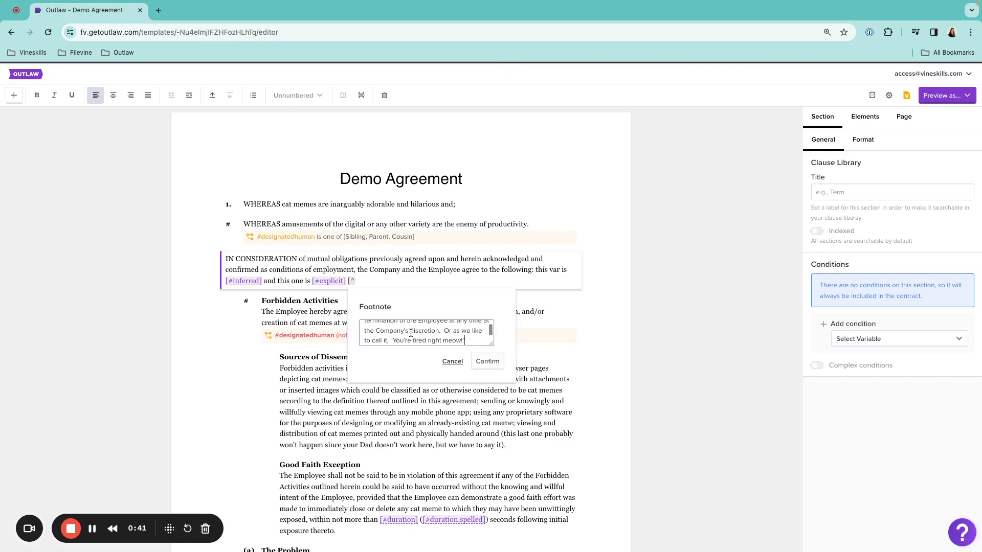
left_click(488, 361)
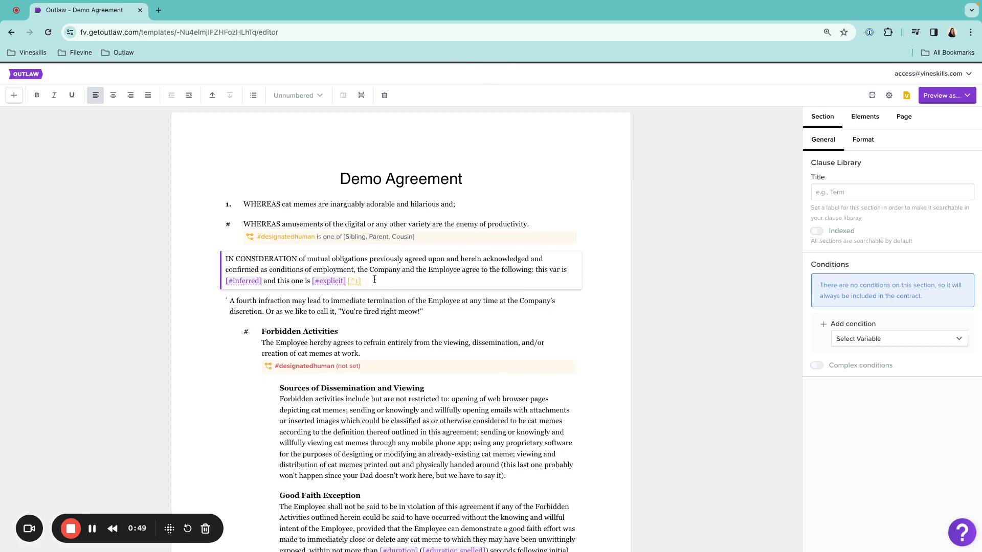
Step: Attach the existing footnote "A fourth infraction may lead to immediate termination..." to the end of the Forbidden Activities section
left_click(374, 354)
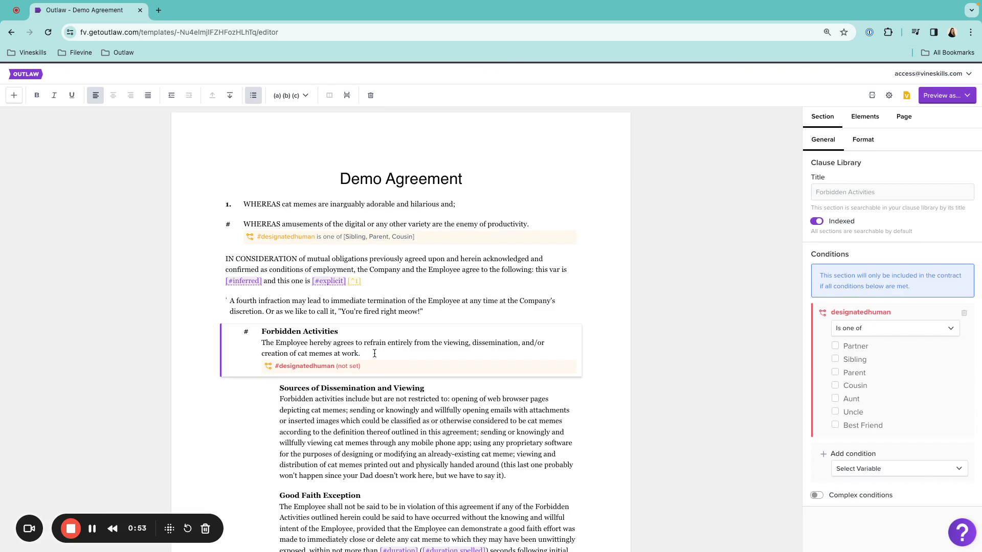
type("[")
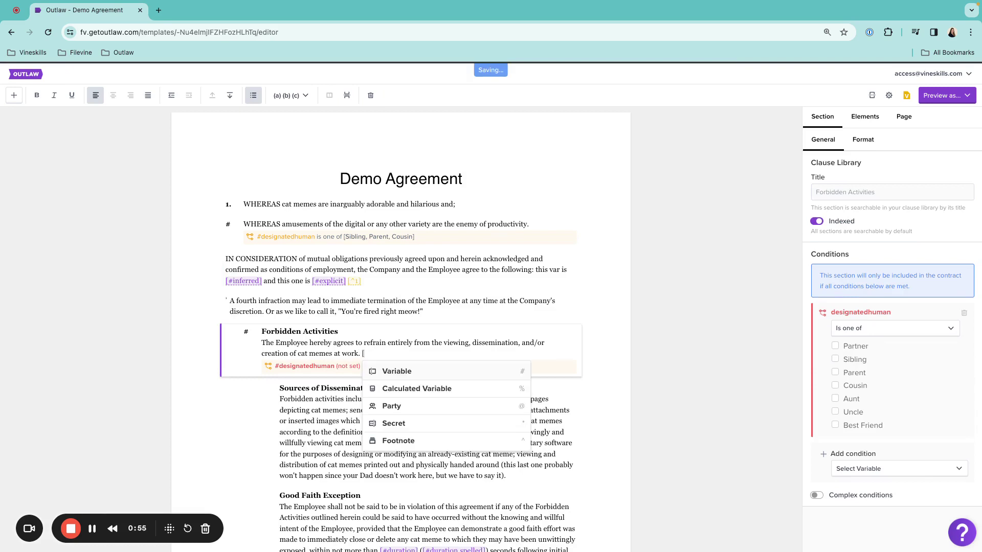
type("^")
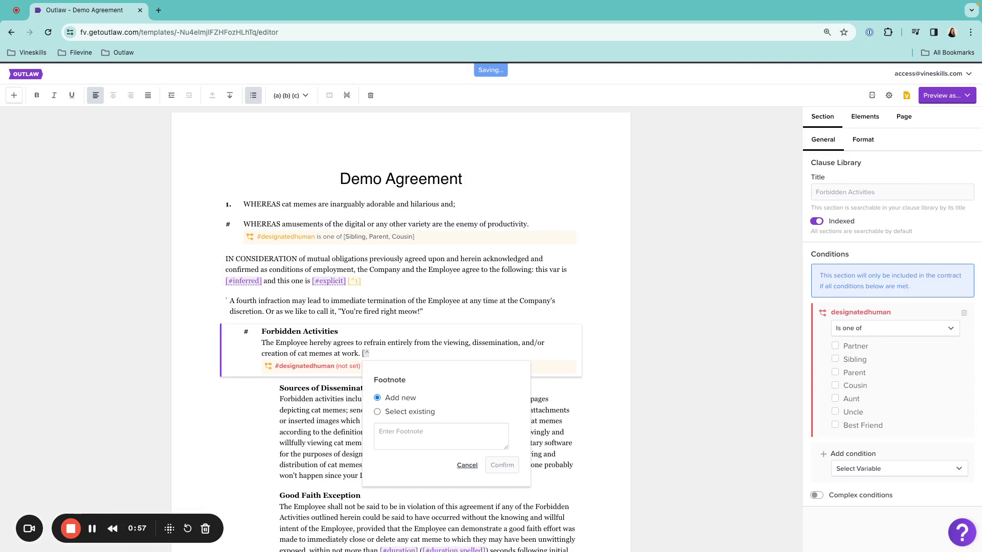
left_click(397, 412)
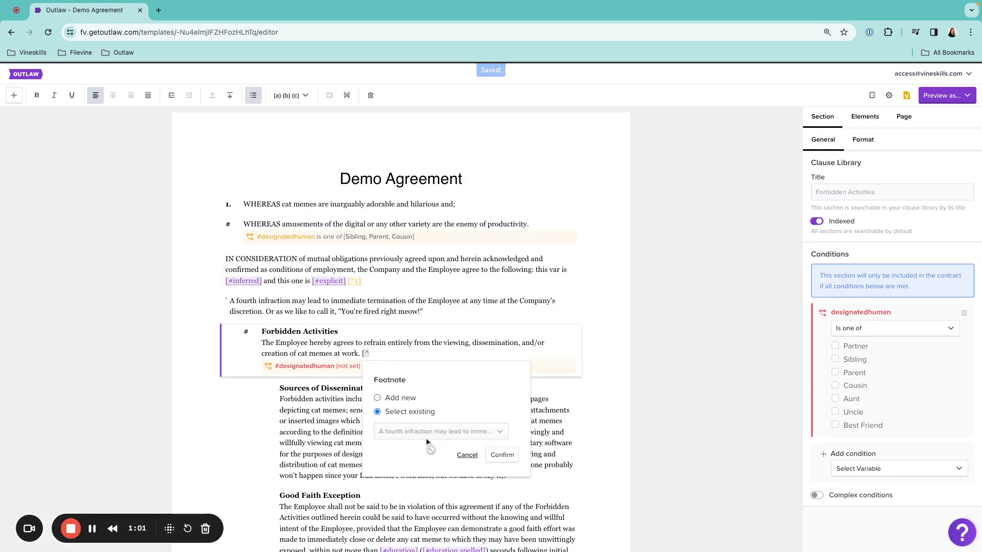
left_click(502, 456)
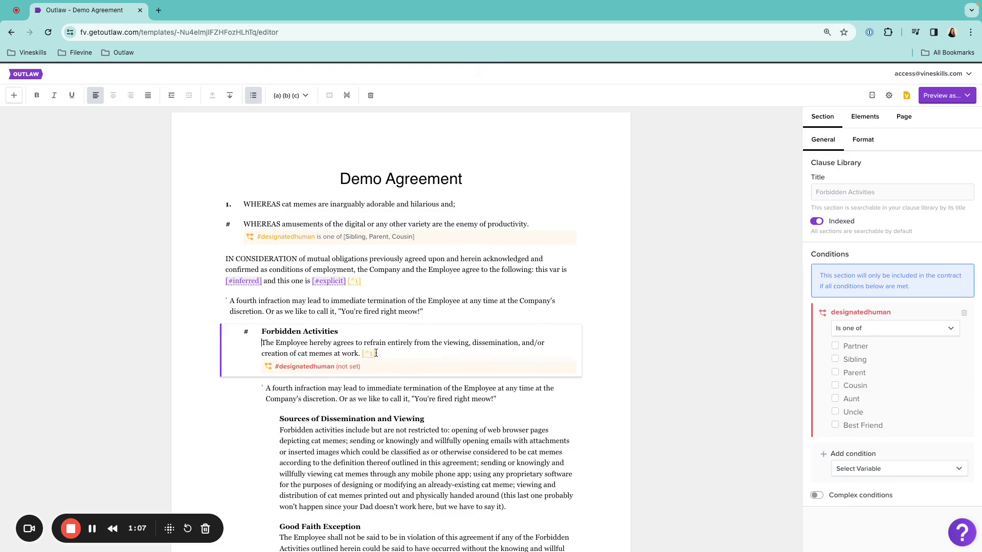
Step: Add a new footnote reading "Stuff and things" at the end of the Sources of Dissemination and Viewing section
scroll(382, 356, "down", 2)
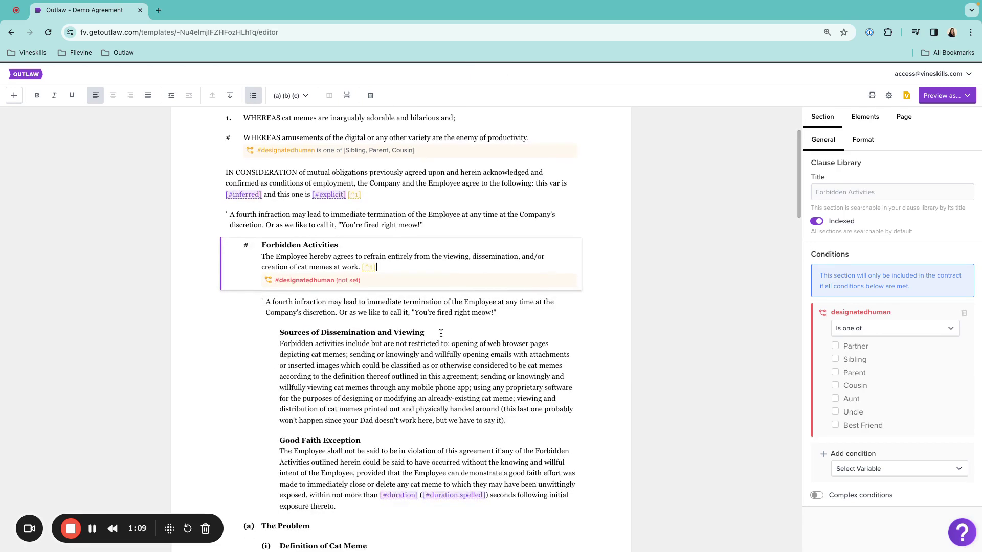
left_click(515, 422)
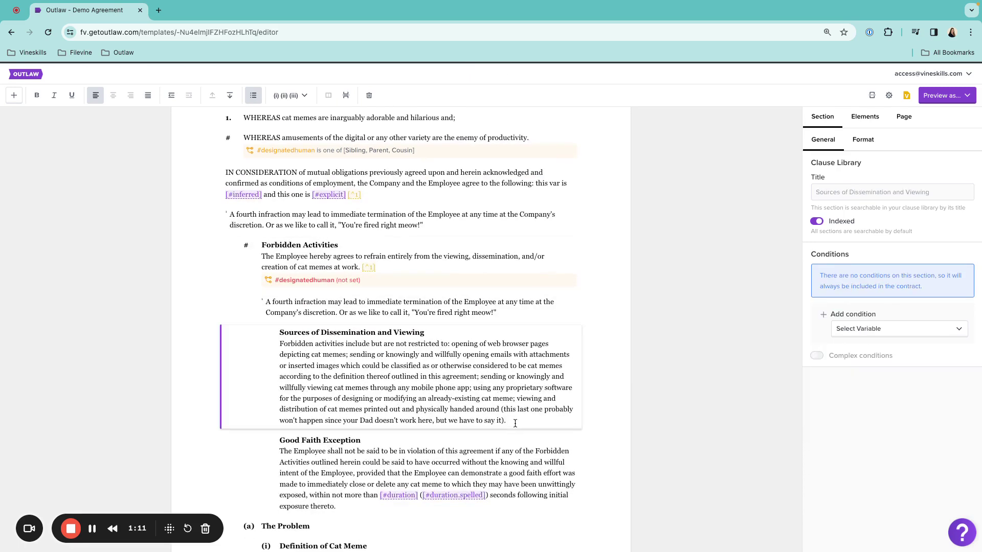
type("[^")
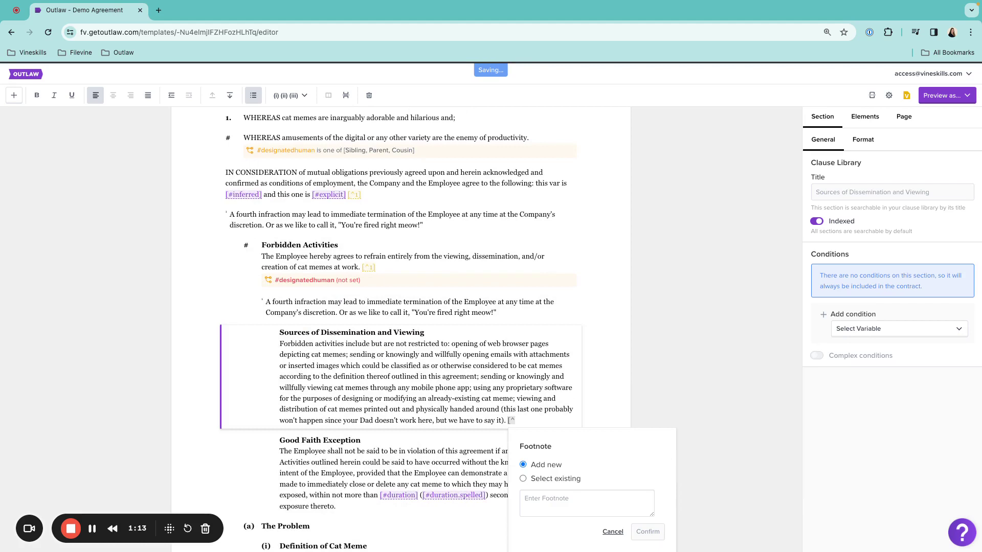
left_click(549, 504)
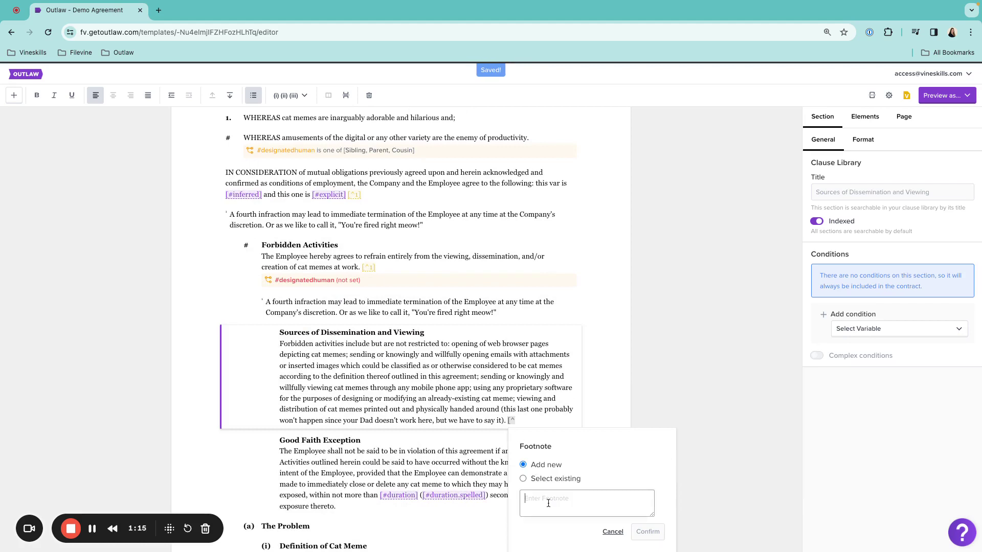
type("Stuff and things")
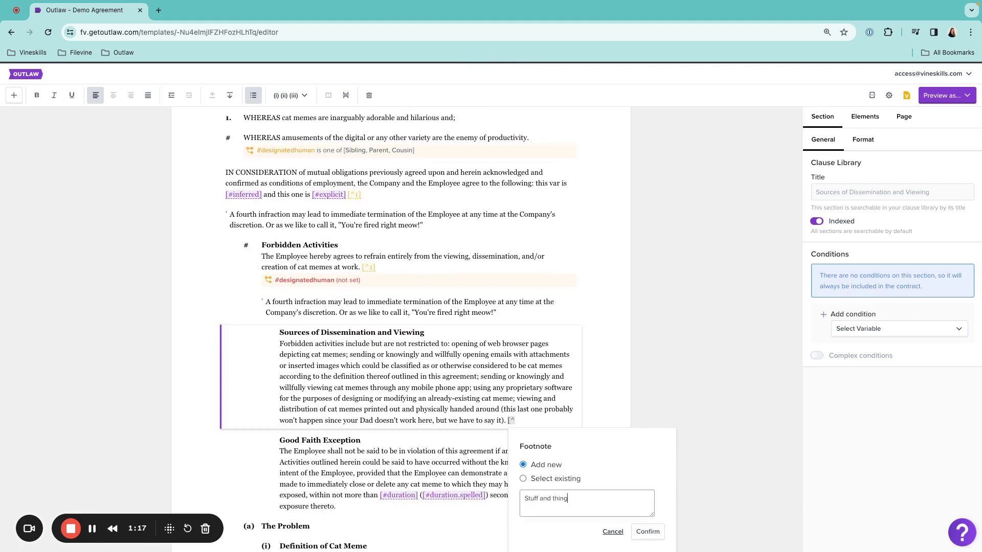
left_click(648, 532)
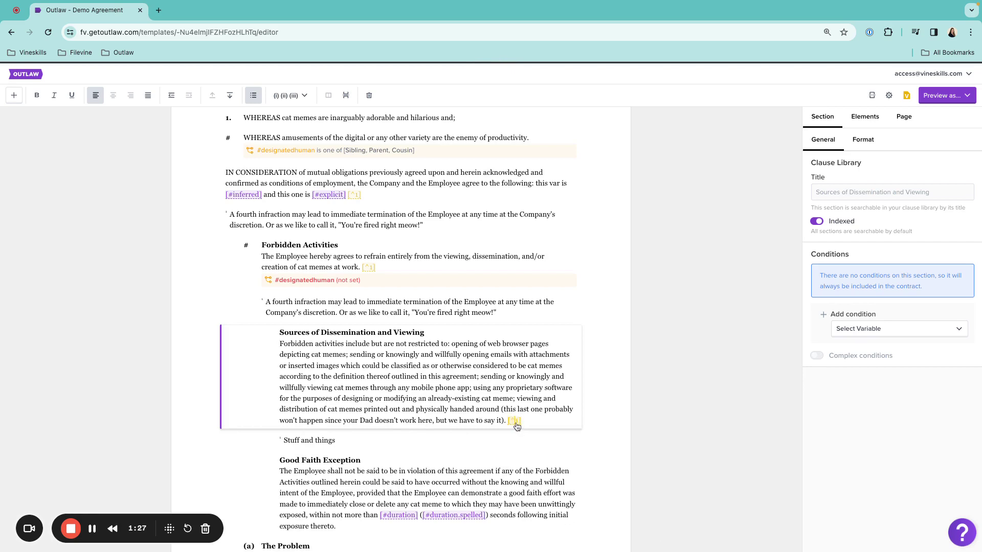
Step: Add two more footnotes, "testing" and "lots of stuff", numbered 2 and 3, at the end of the Sources of Dissemination and Viewing section
left_click(515, 423)
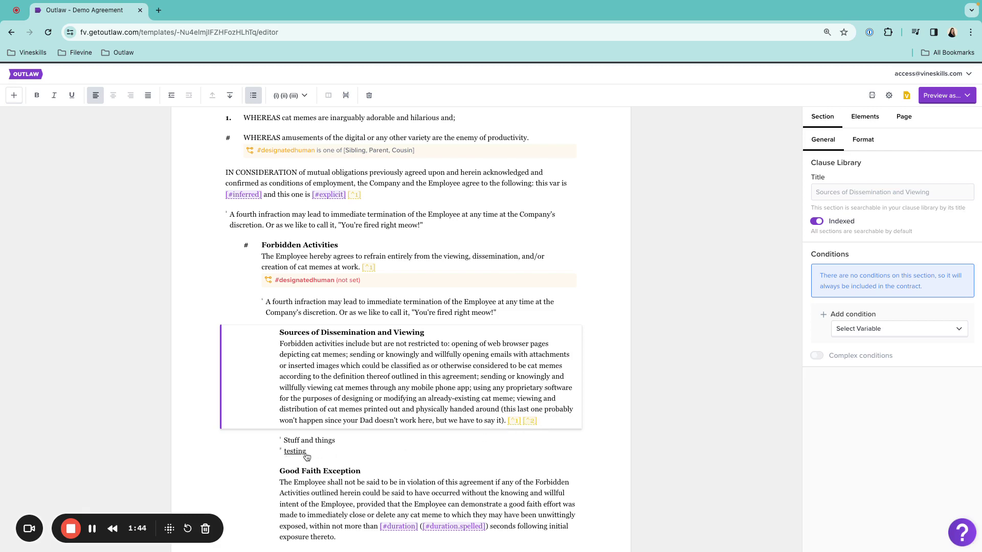
left_click(562, 421)
type("[")
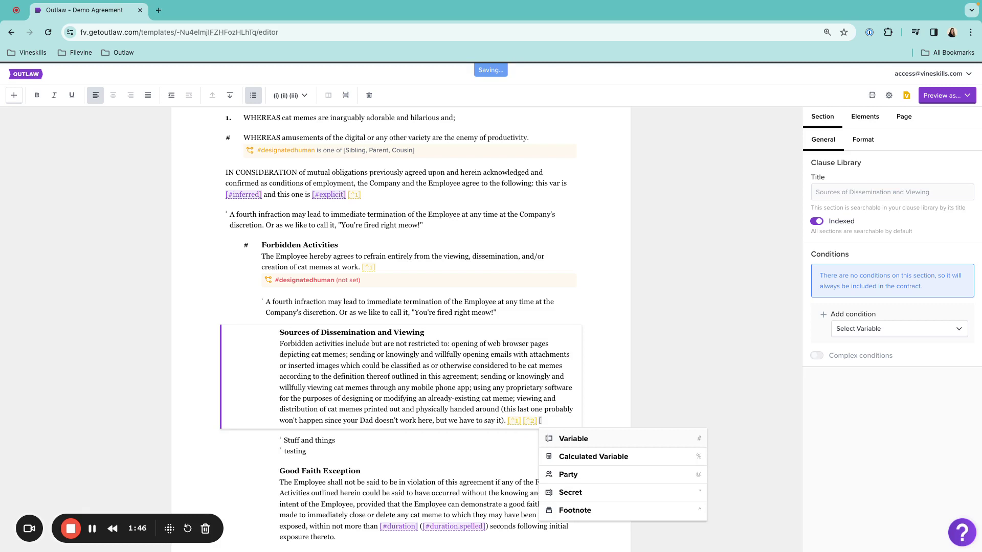
type("^")
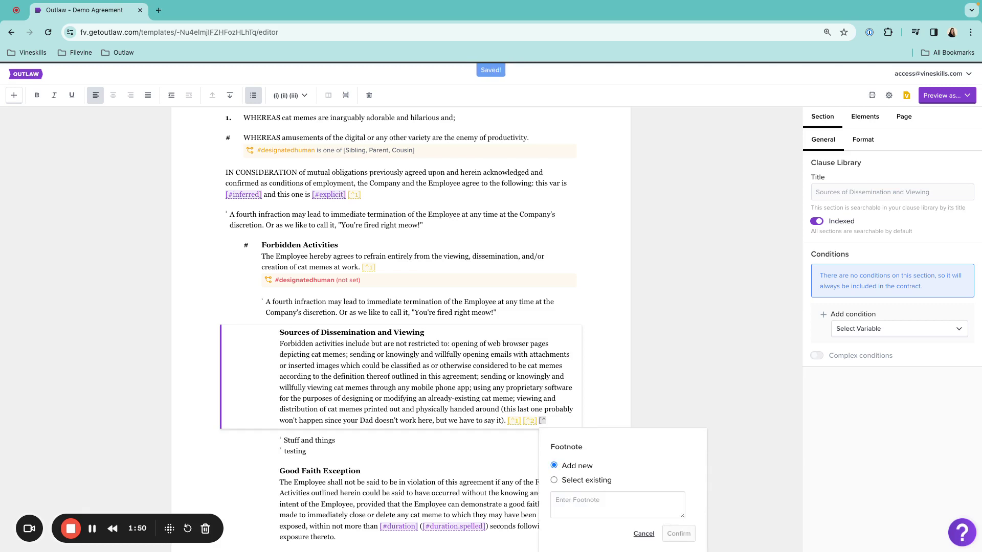
type("3")
left_click(587, 498)
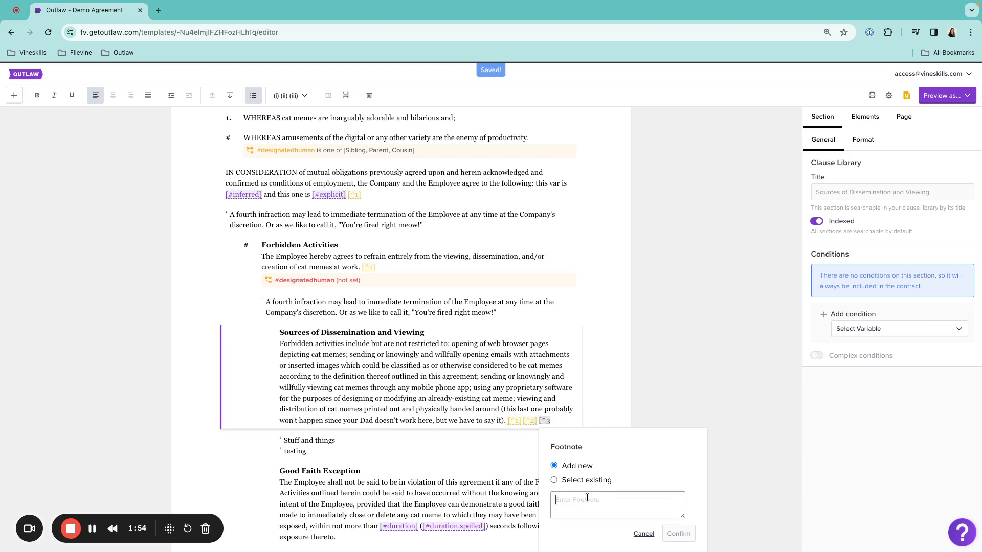
type("lot")
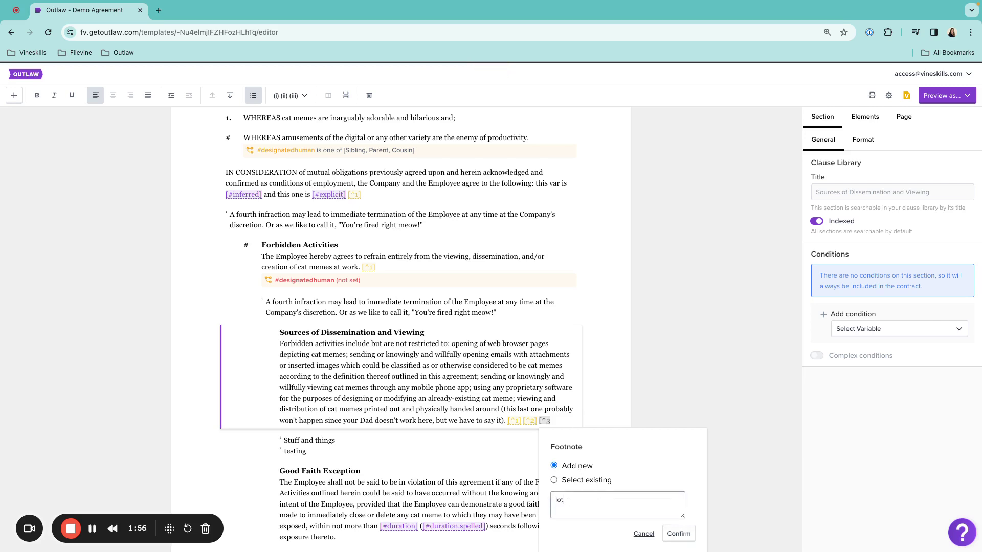
type("s of stuff")
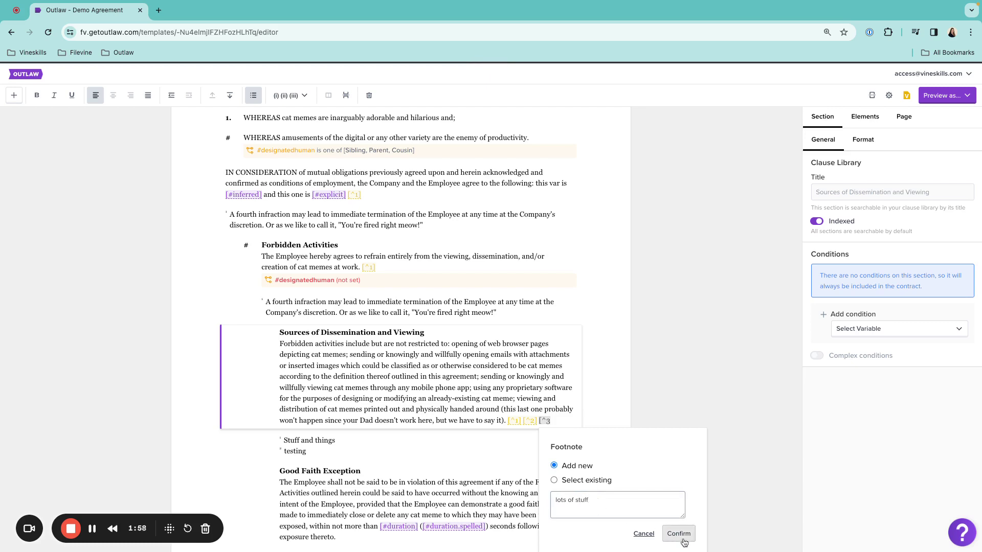
left_click(683, 535)
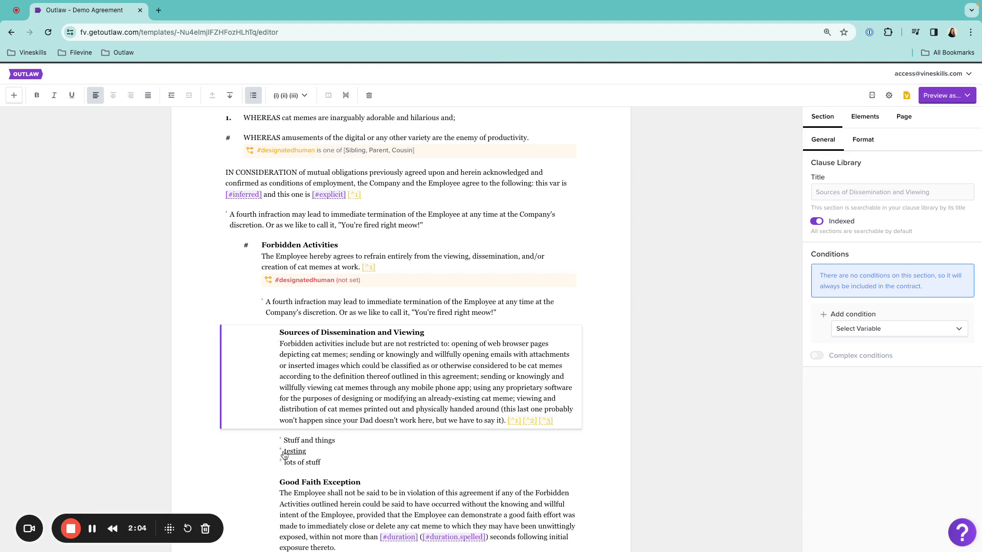
Step: Change the text of footnote 2 under Sources of Dissemination and Viewing to "testing aslkdjfasldkfj" and save it
left_click(293, 452)
left_click(373, 499)
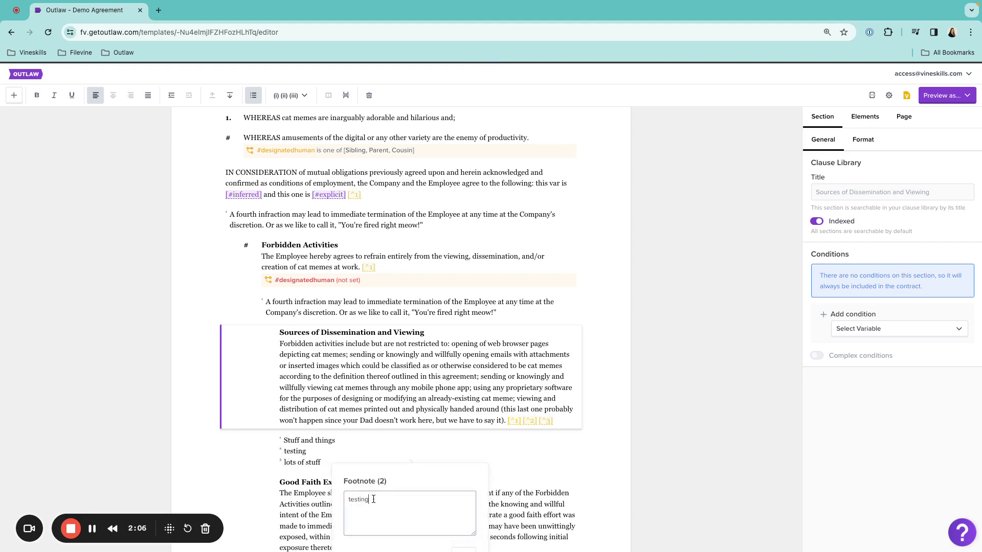
type("aslkdjfasldkfj")
scroll(453, 439, "down", 1)
left_click(464, 498)
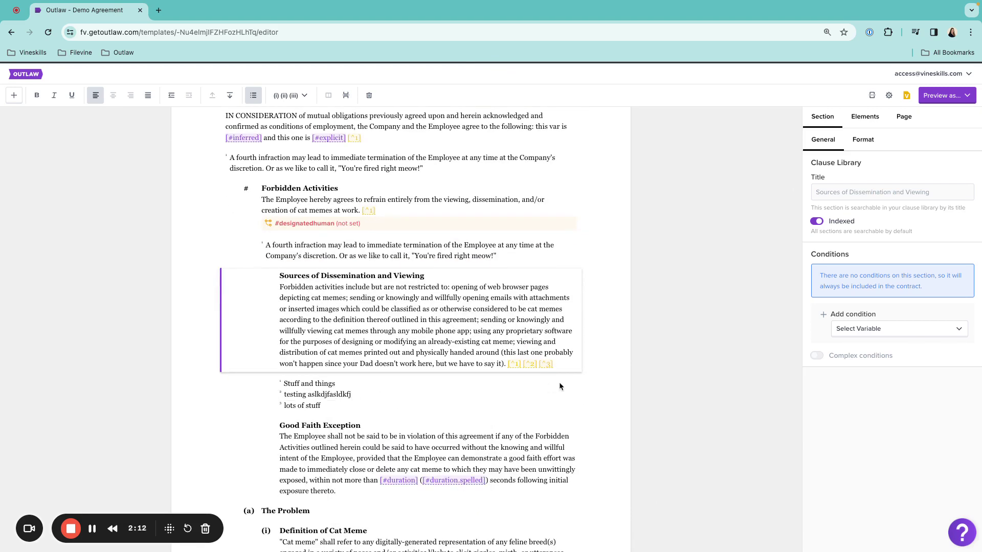
Step: Attach the existing footnote "testing aslkdjfasldkfj" to the end of the Good Faith Exception section
left_click(356, 494)
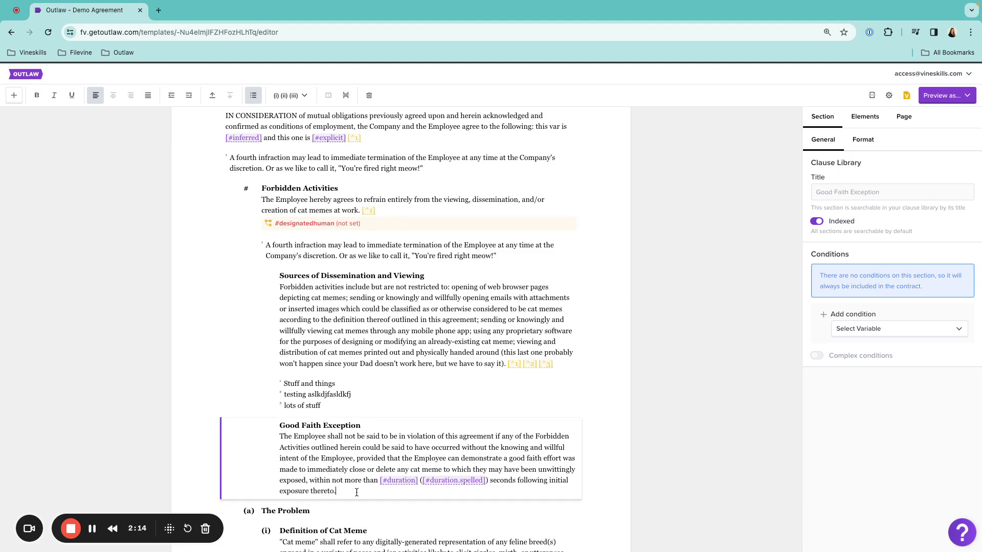
type("[^2")
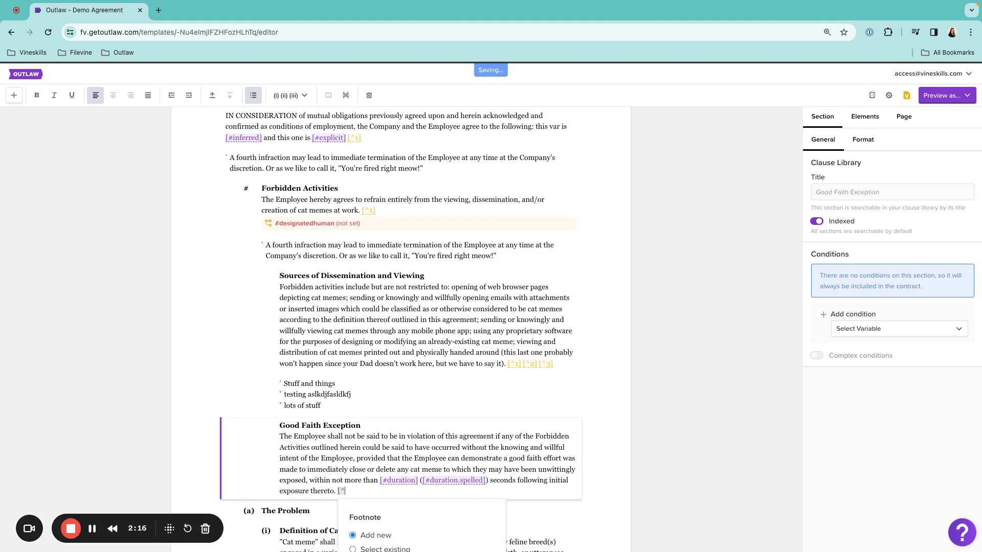
left_click(384, 466)
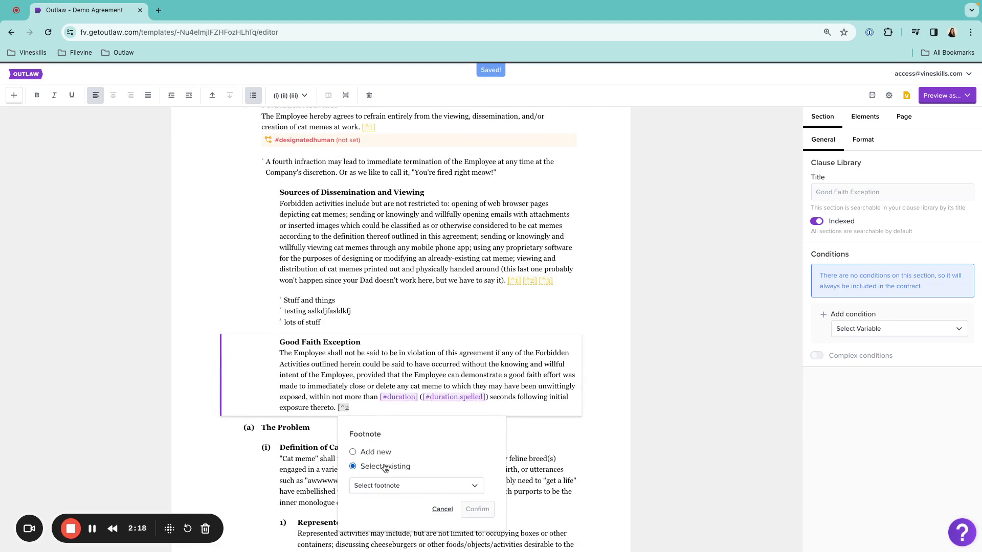
left_click(416, 486)
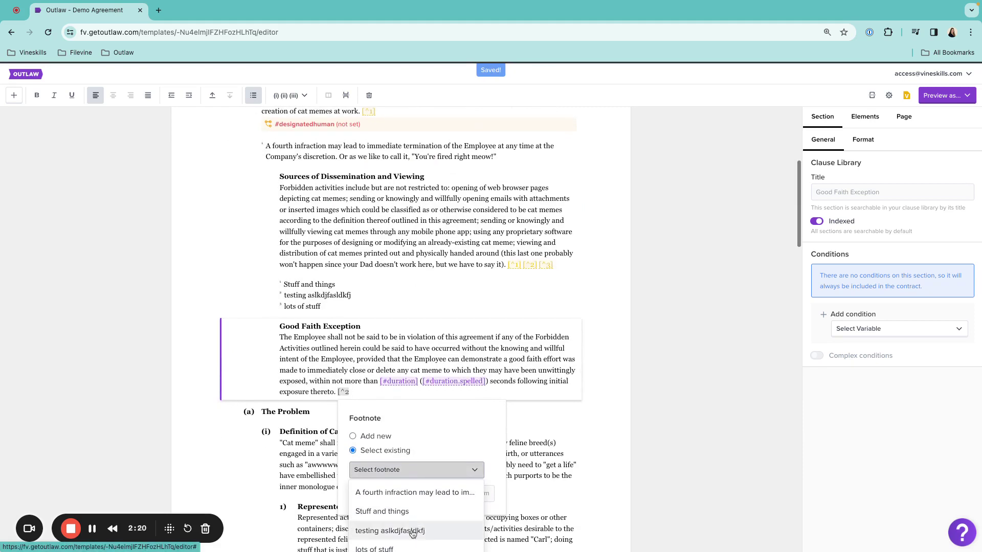
left_click(414, 532)
left_click(479, 494)
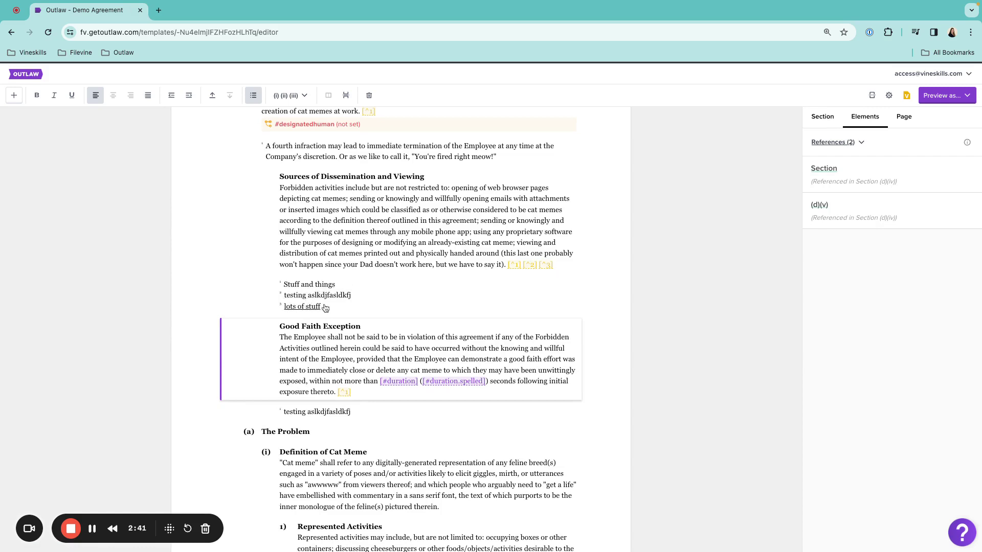
Step: Change the text of footnote 1 under Sources of Dissemination and Viewing to "Stuff and things testing" and save it
left_click(333, 290)
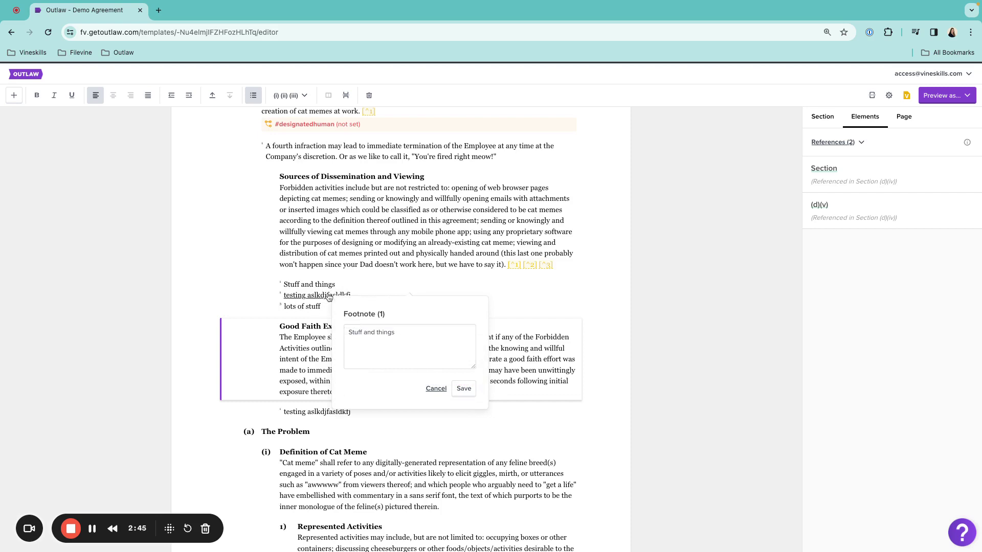
left_click(286, 291)
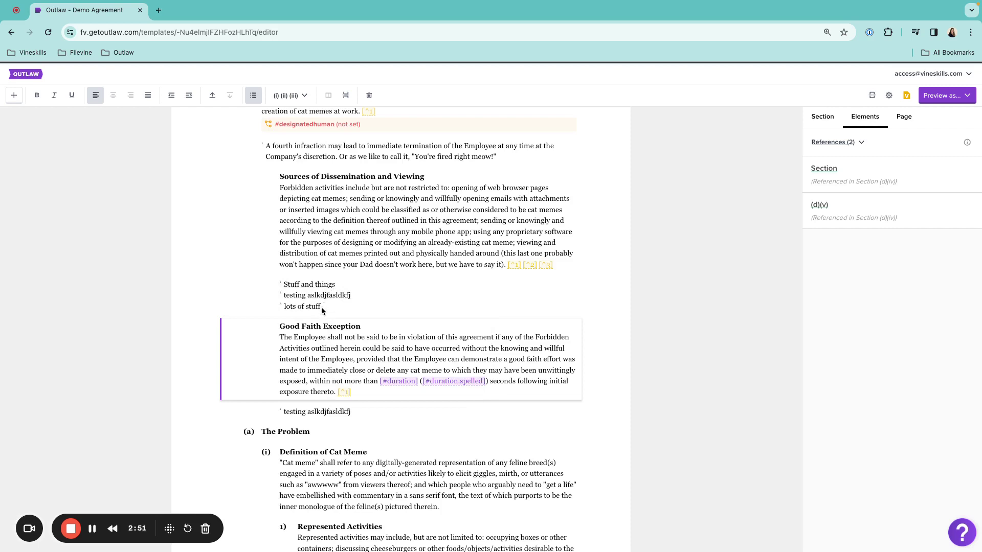
left_click(330, 286)
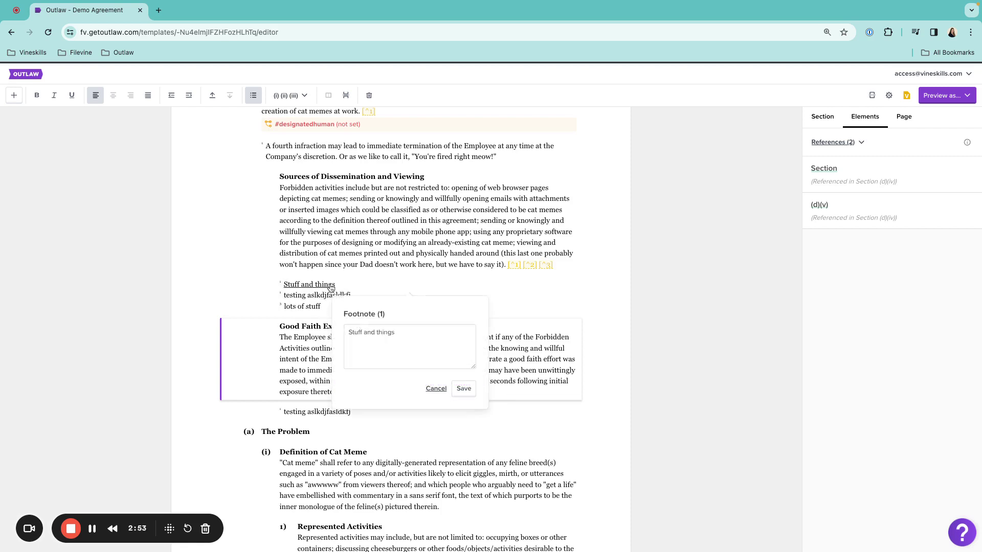
left_click(407, 336)
type("testing")
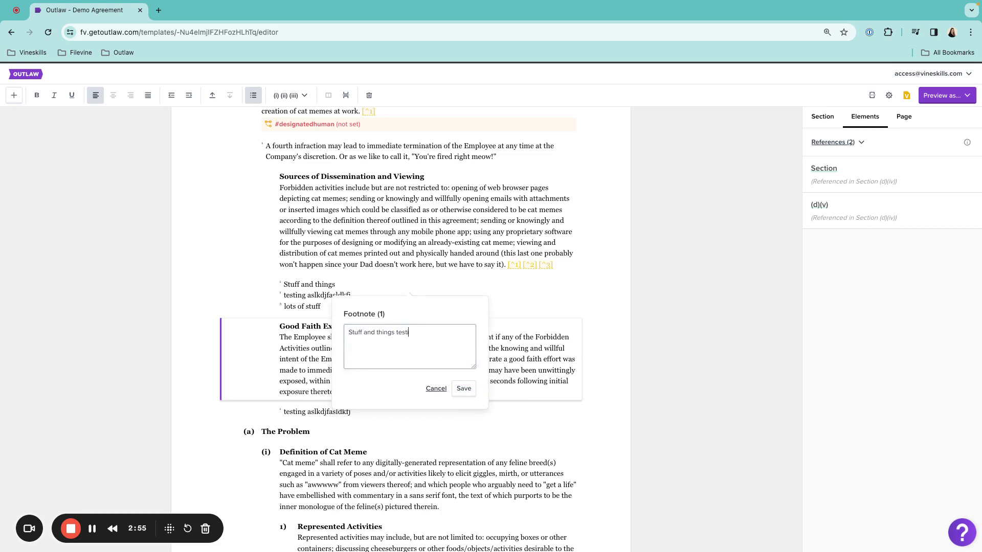
left_click(463, 389)
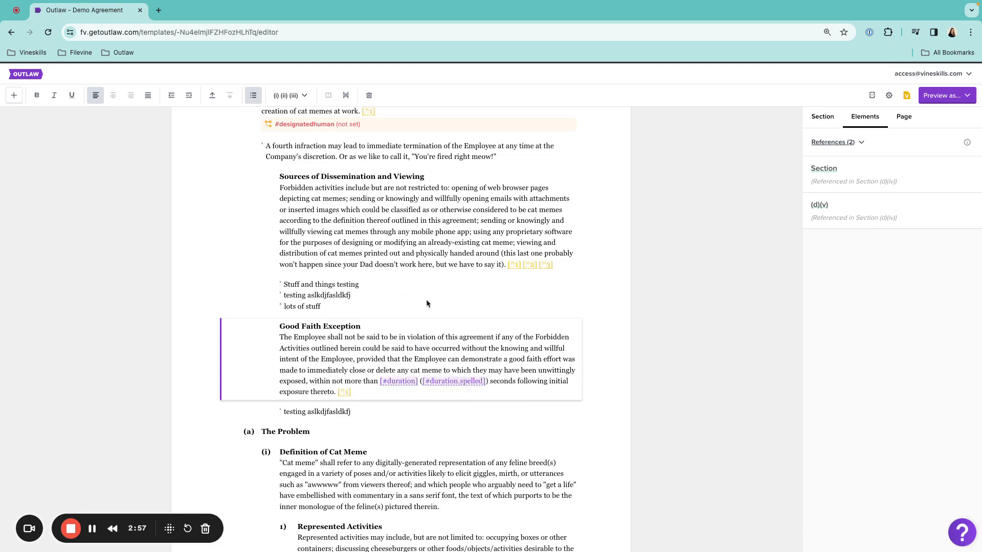
scroll(427, 304, "up", 3)
scroll(428, 303, "down", 3)
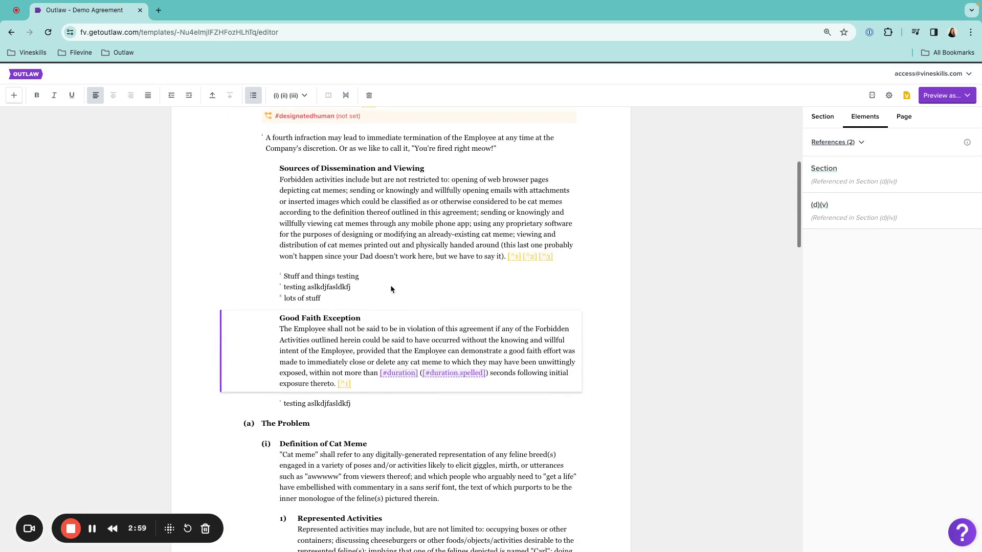